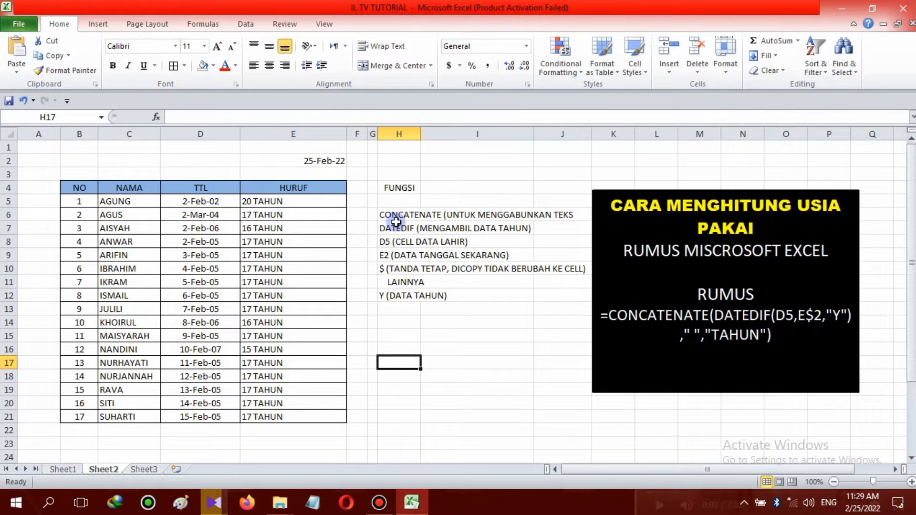
# Review the notes explaining the formula's functions and references, along with the current-date cell E2.
pyautogui.click(521, 215)
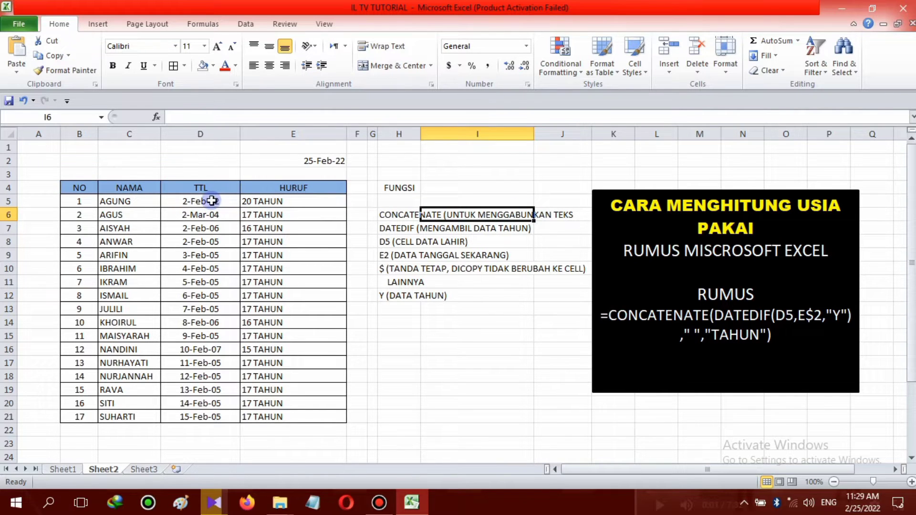
pyautogui.click(381, 242)
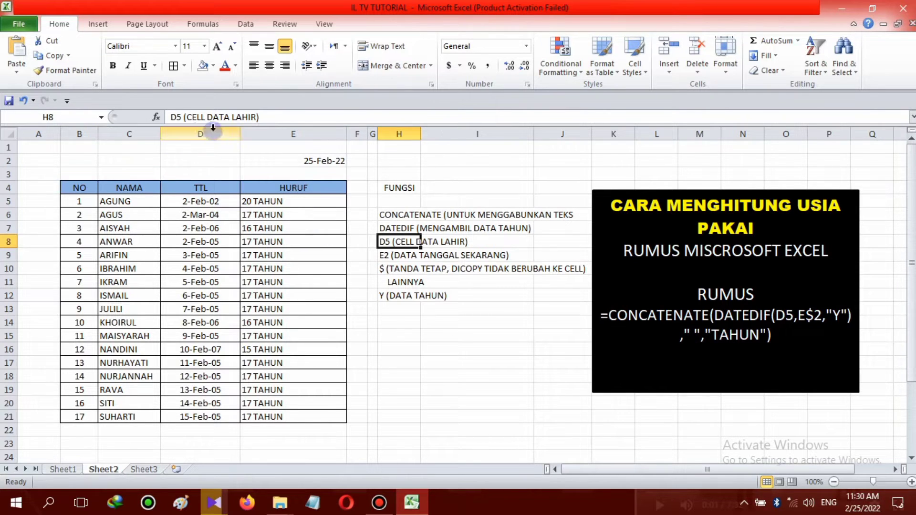
pyautogui.click(383, 256)
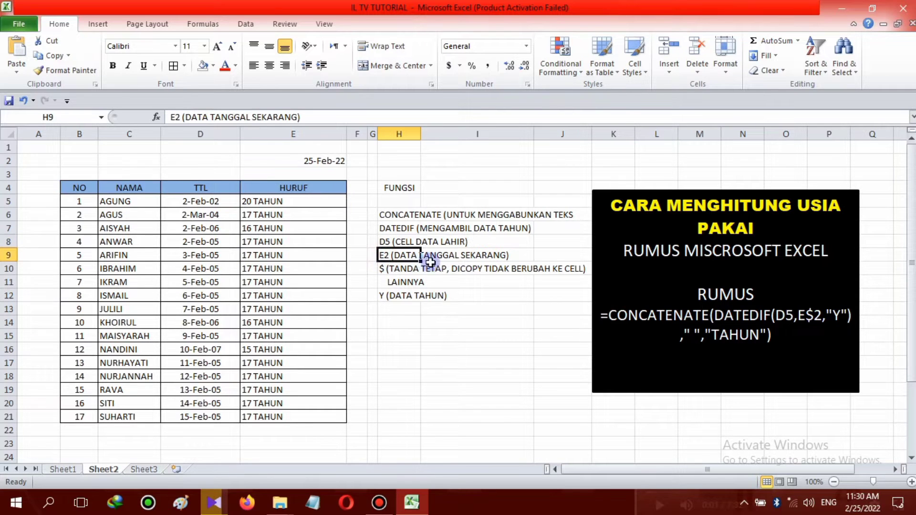
pyautogui.click(321, 160)
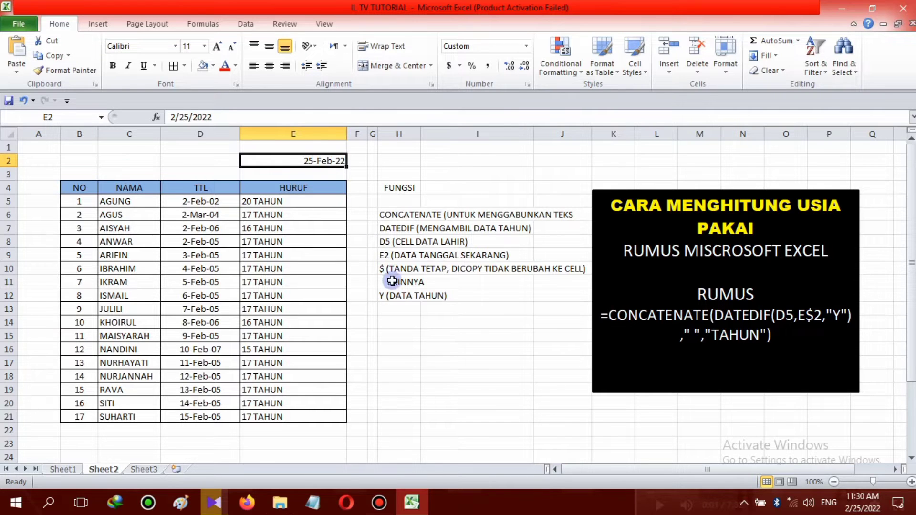
pyautogui.click(385, 269)
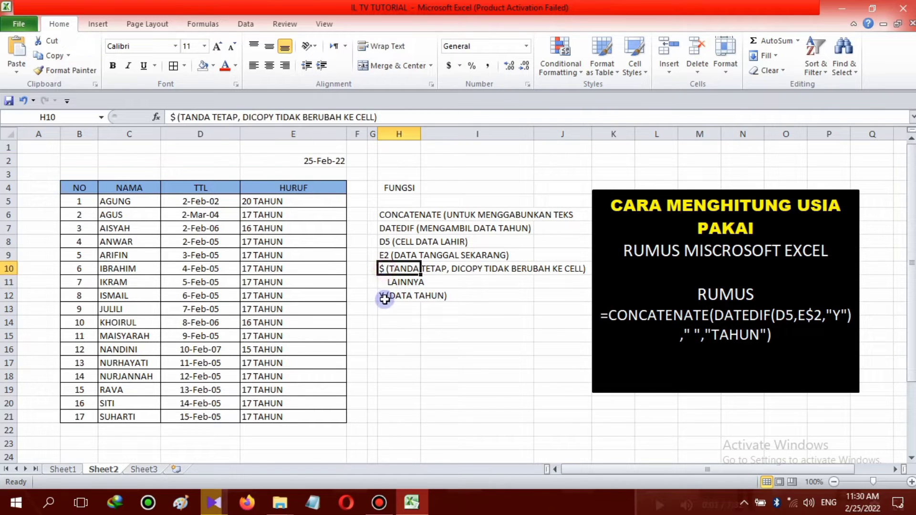
pyautogui.click(456, 286)
pyautogui.click(494, 322)
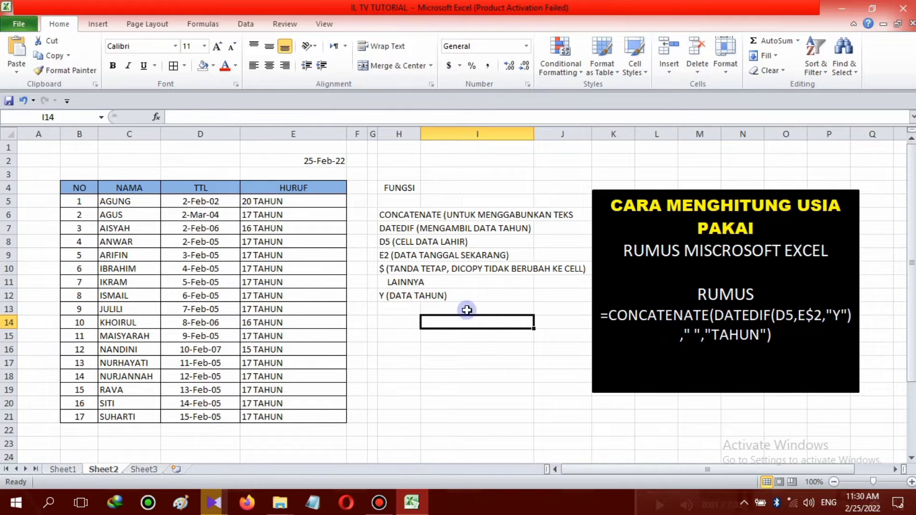
# Fill the age formula from E5 down through E21 in the HURUF column.
pyautogui.click(318, 205)
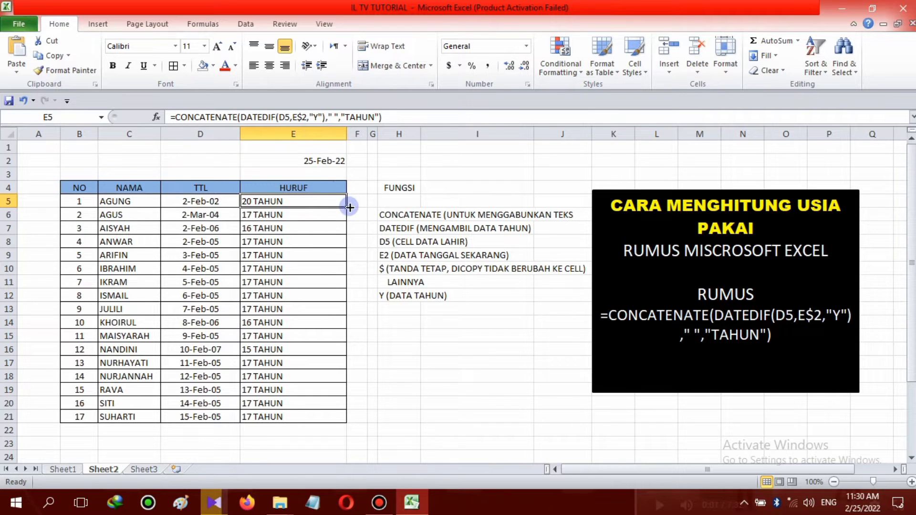
pyautogui.moveTo(345, 206); pyautogui.dragTo(348, 430)
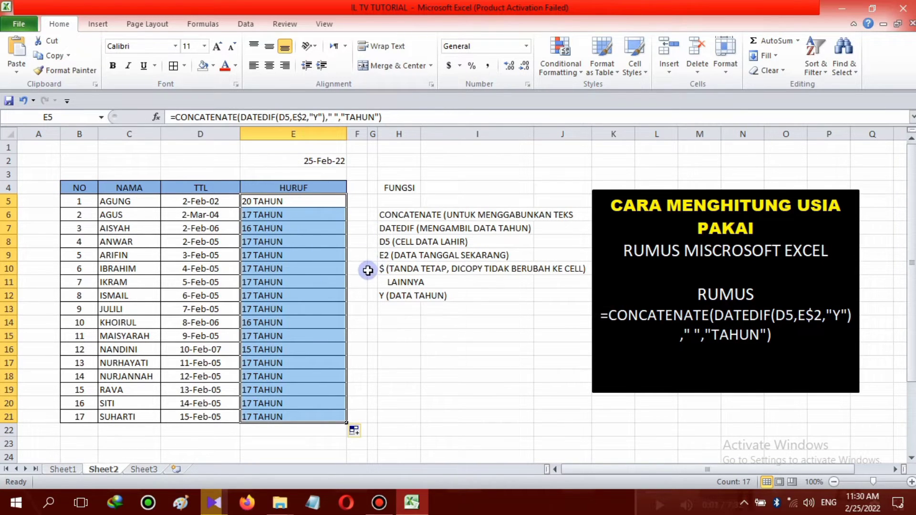
# Change the date reference in the E5 formula from E$2 to E2 and fill the formula down through E21.
pyautogui.click(302, 118)
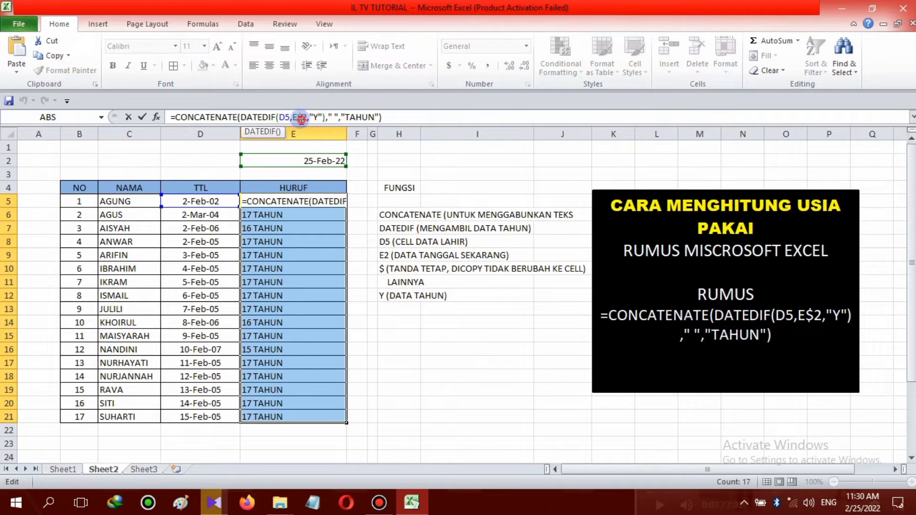
pyautogui.moveTo(302, 118); pyautogui.dragTo(300, 118)
pyautogui.press('BackSpace')
pyautogui.click(397, 118)
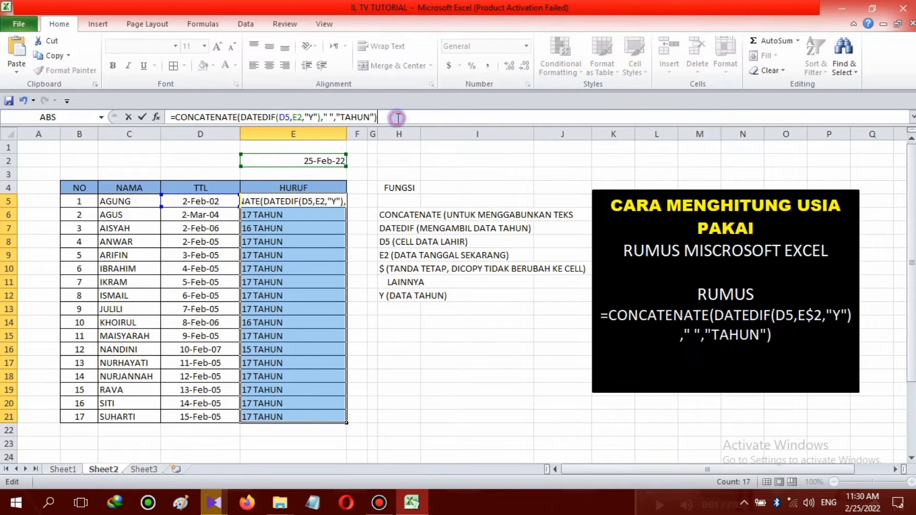
pyautogui.press('Return')
pyautogui.click(341, 201)
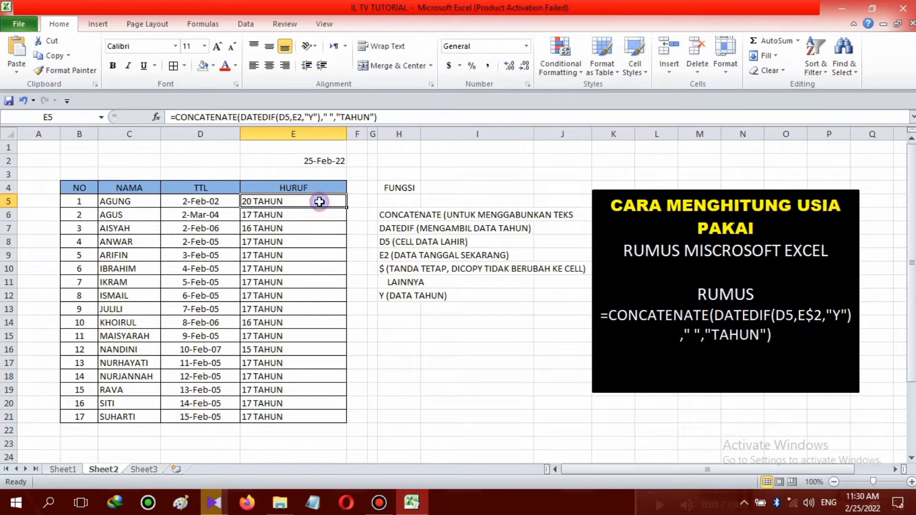
pyautogui.moveTo(346, 208); pyautogui.dragTo(348, 419)
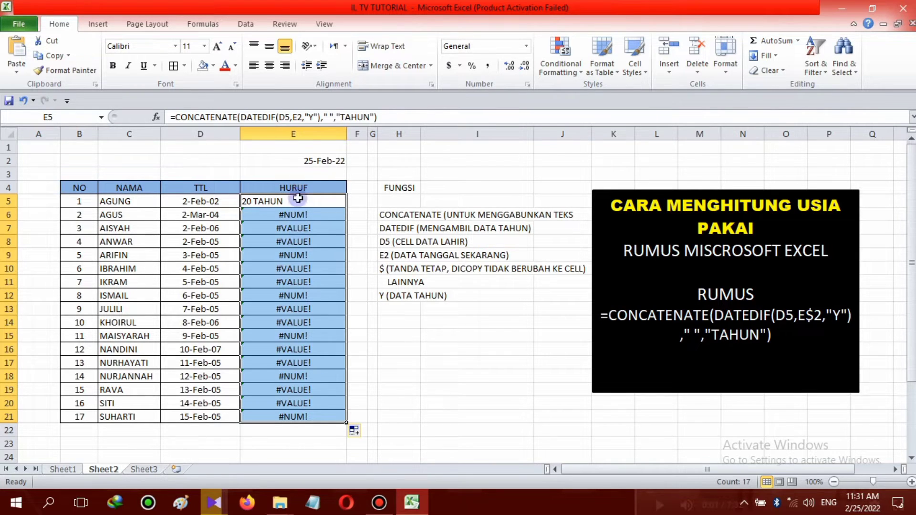
# Restore the row-locked reference E$2 in the E5 formula and fill the formula down through E21.
pyautogui.click(298, 116)
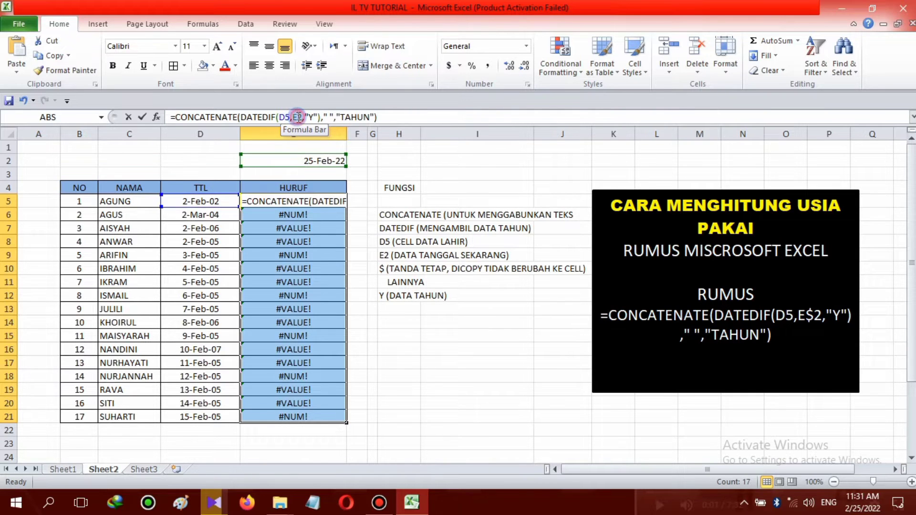
pyautogui.write('$')
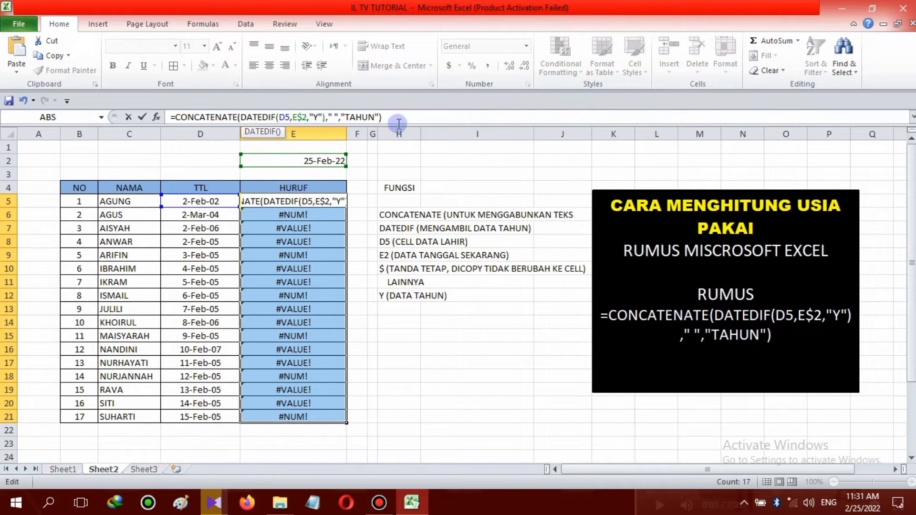
pyautogui.click(400, 123)
pyautogui.press('Return')
pyautogui.click(310, 204)
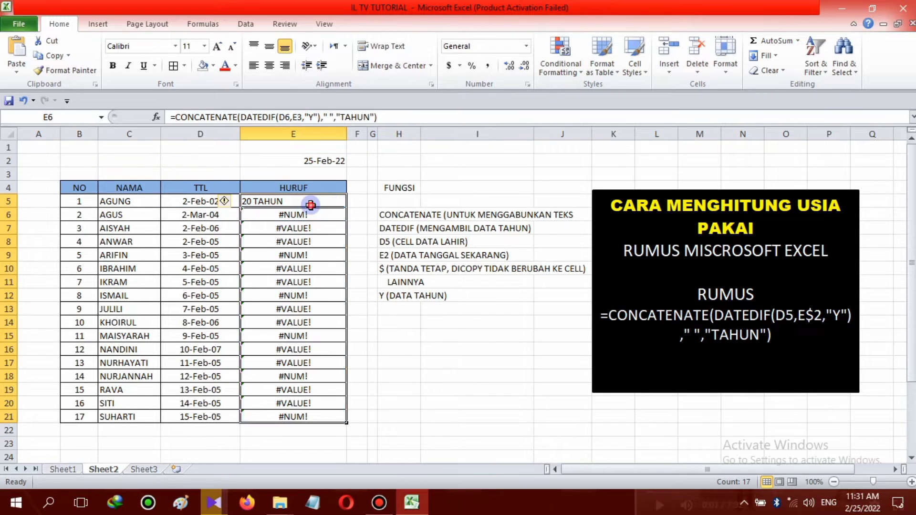
pyautogui.moveTo(349, 206); pyautogui.dragTo(371, 423)
pyautogui.click(478, 373)
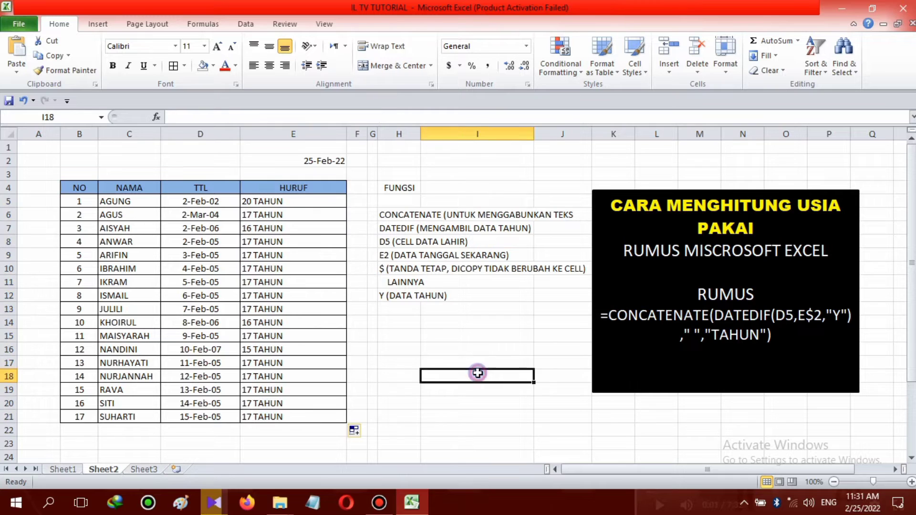
pyautogui.click(391, 347)
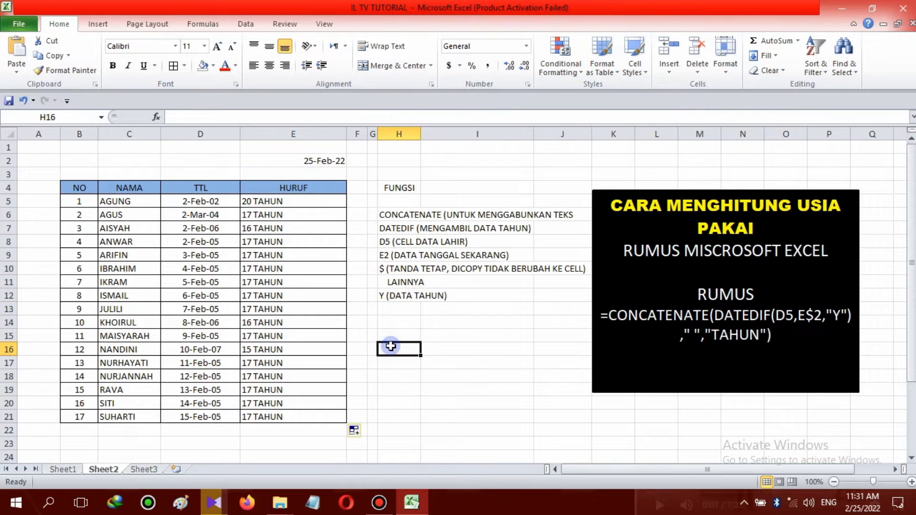
# Clear the formula in E5 and fill the blank cell down through E21 to empty the HURUF column.
pyautogui.click(308, 203)
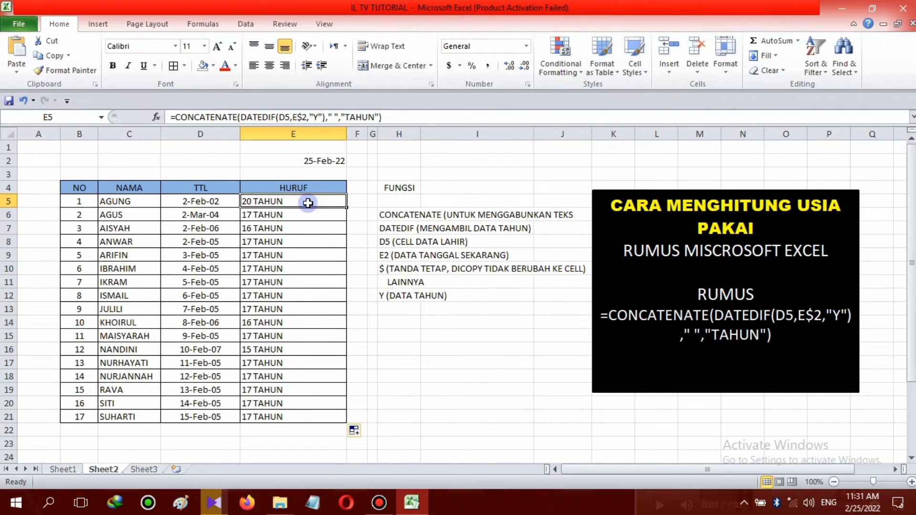
pyautogui.press('Delete')
pyautogui.hotkey('ctrl', 'z')
pyautogui.press('Delete')
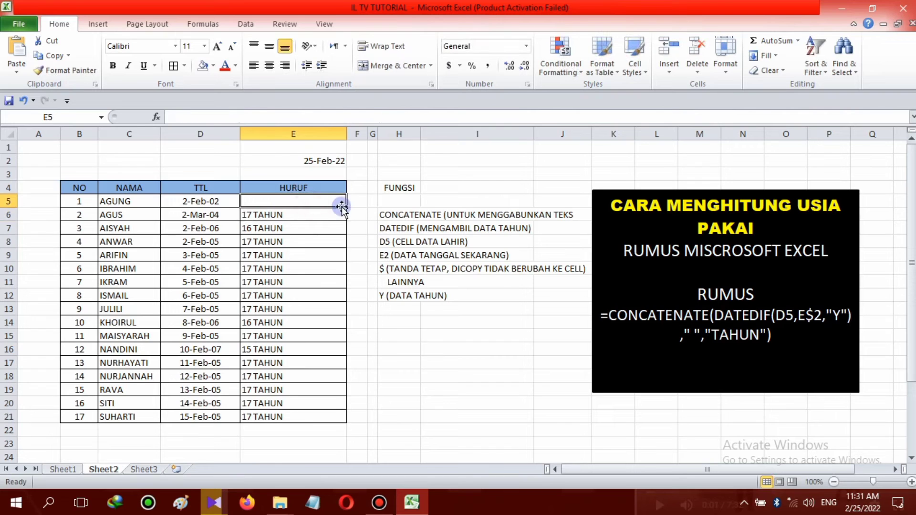
pyautogui.moveTo(350, 209); pyautogui.dragTo(358, 418)
pyautogui.click(333, 205)
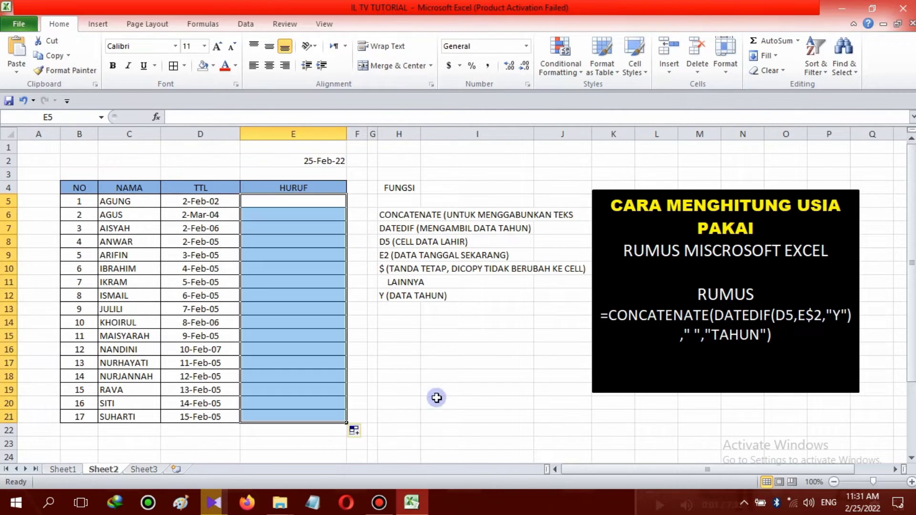
pyautogui.click(437, 398)
# Begin a formula in E5 that nests DATEDIF inside CONCATENATE: =CONCATENATE(DATEDIF(.
pyautogui.click(303, 205)
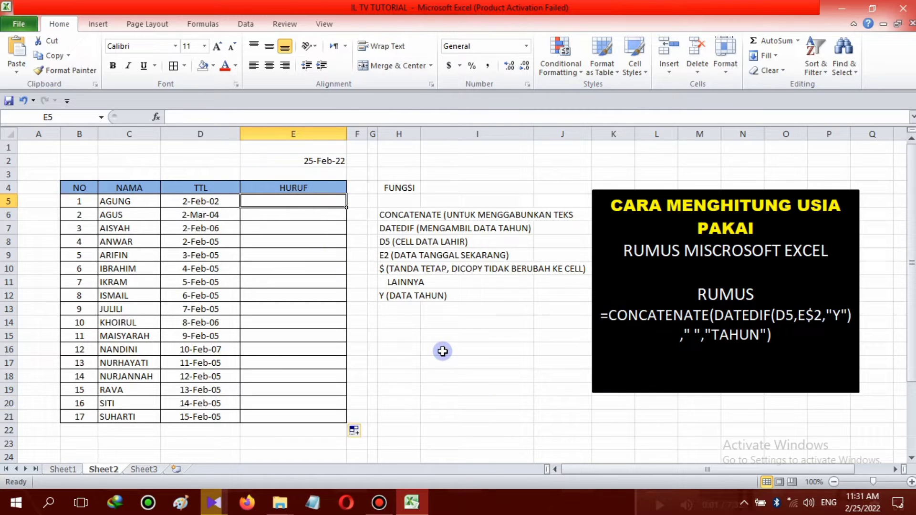
pyautogui.write('=')
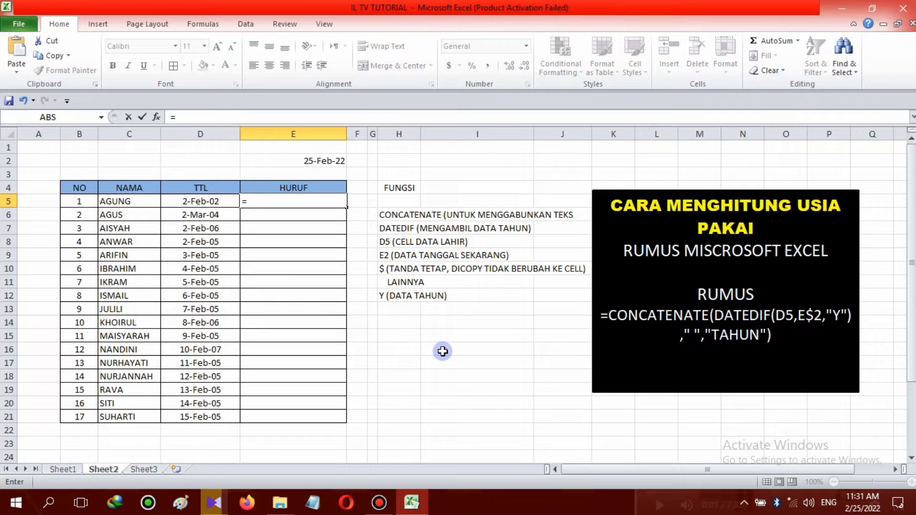
pyautogui.write('CONCA')
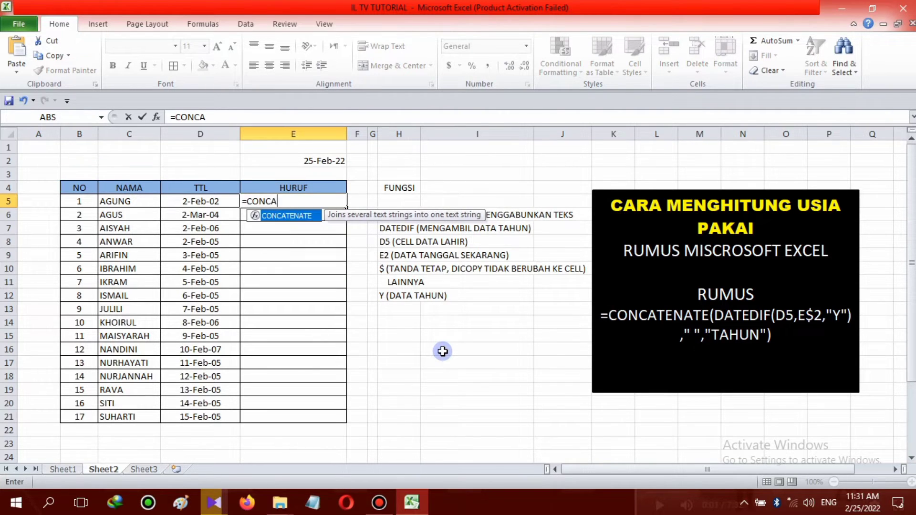
pyautogui.write('TENATE')
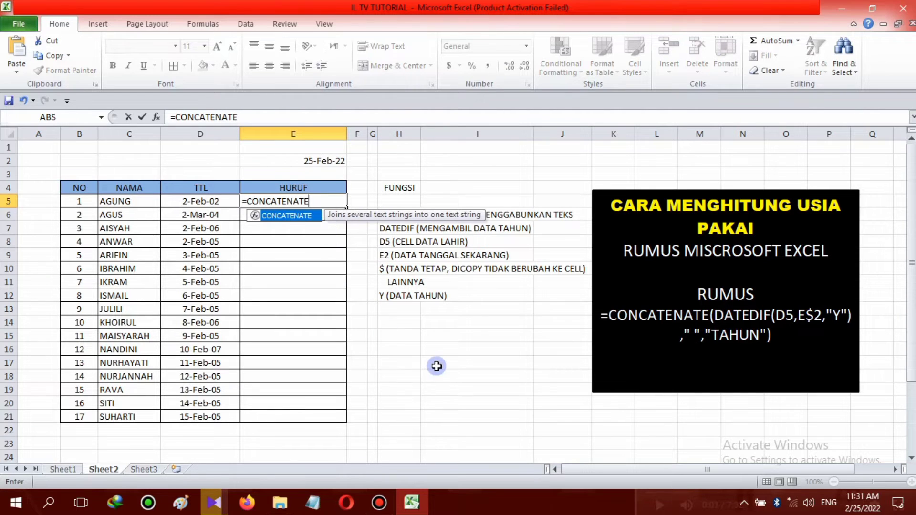
pyautogui.write('(')
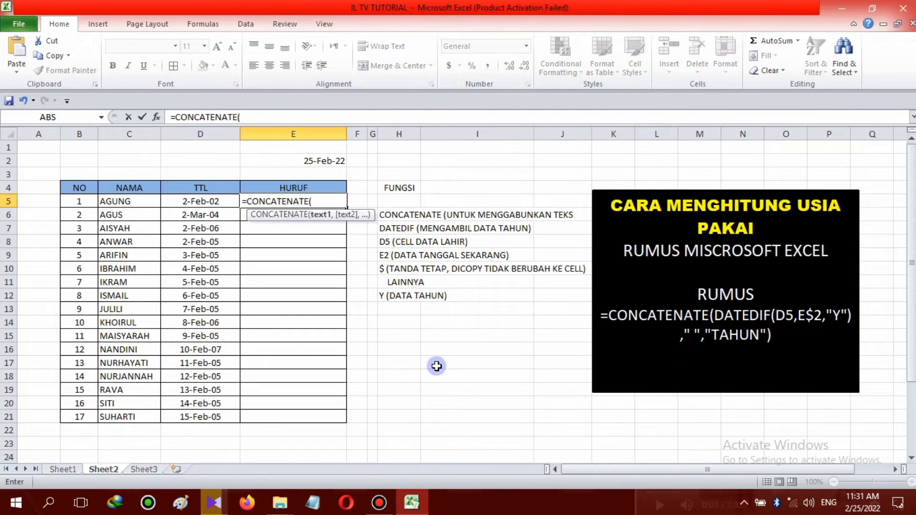
pyautogui.write('DATEDIF(')
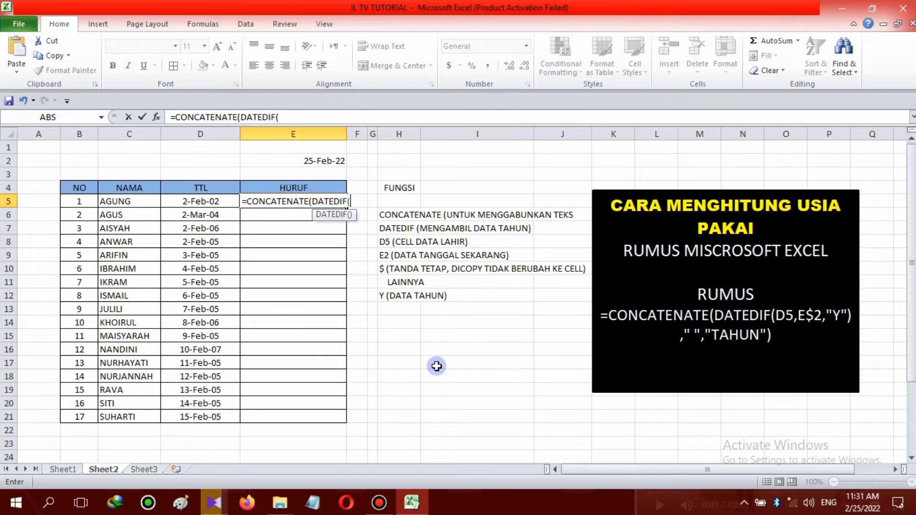
# Complete the DATEDIF arguments with birth date D5, row-locked current date E$2 and unit "Y", closing its parenthesis.
pyautogui.click(208, 201)
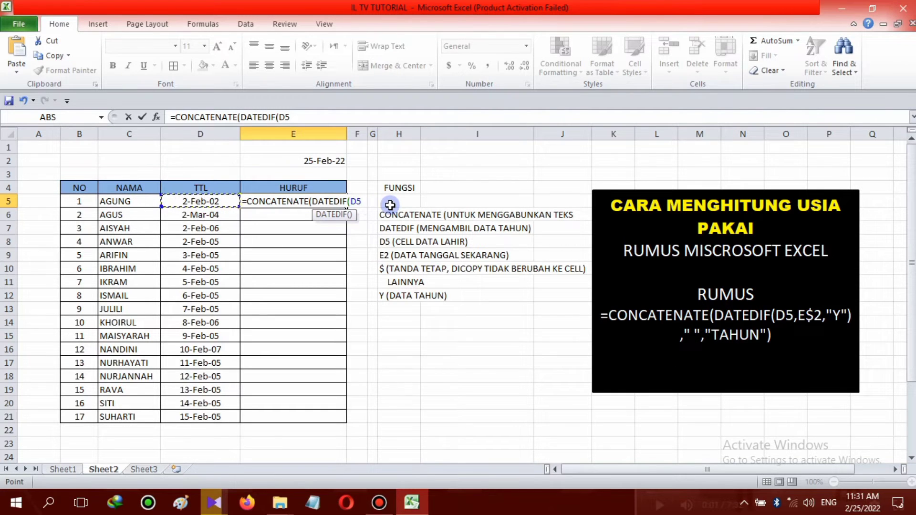
pyautogui.write(',')
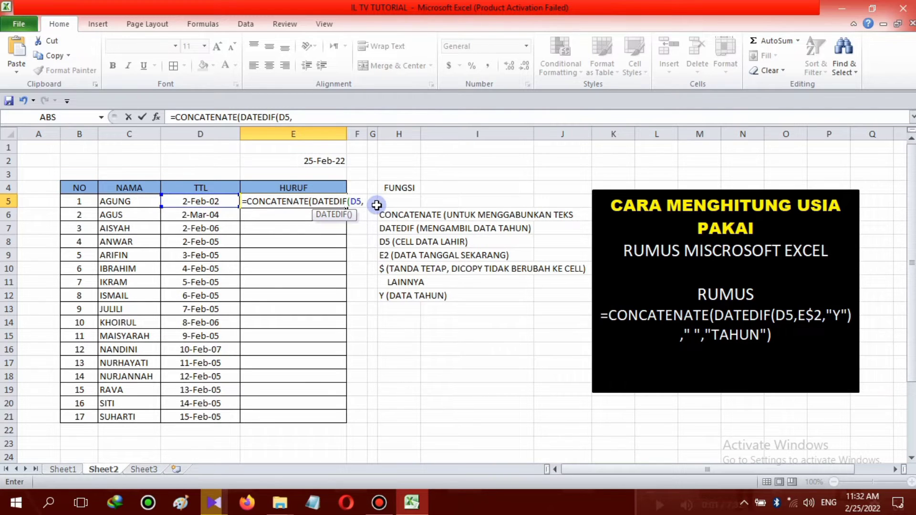
pyautogui.click(314, 163)
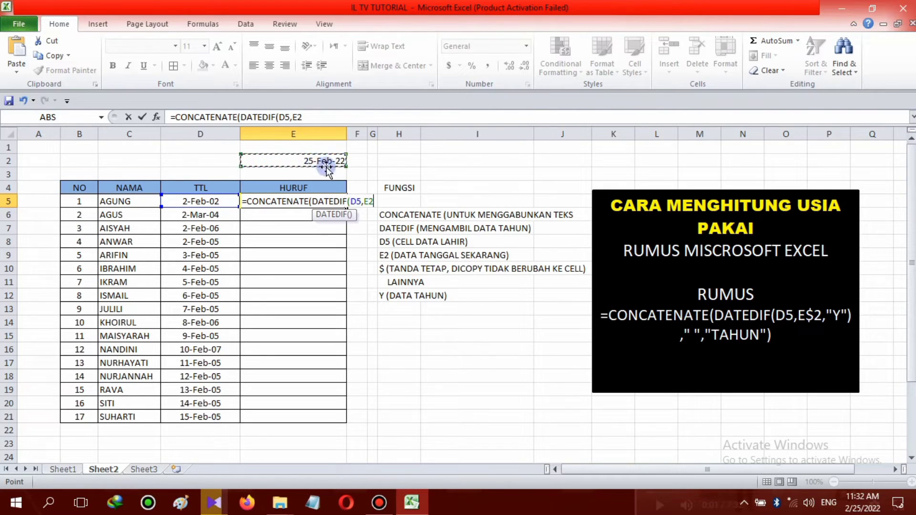
pyautogui.click(369, 203)
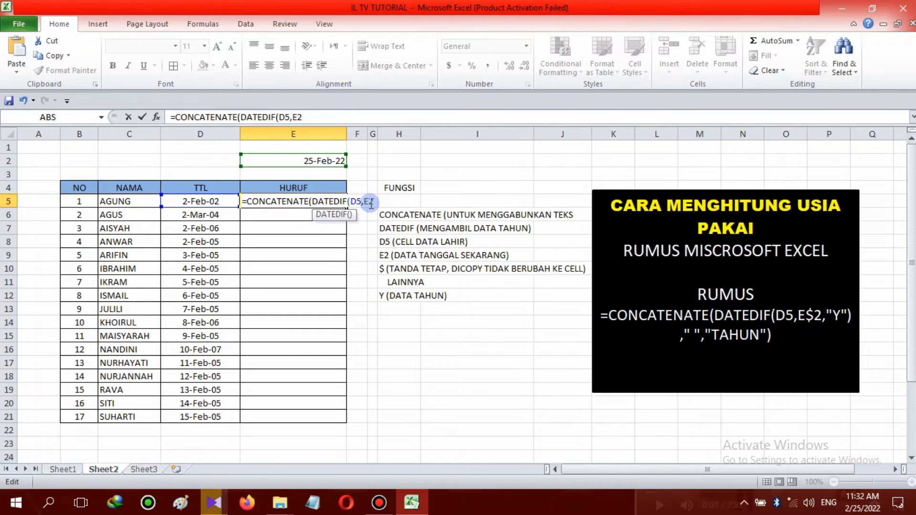
pyautogui.write('$2')
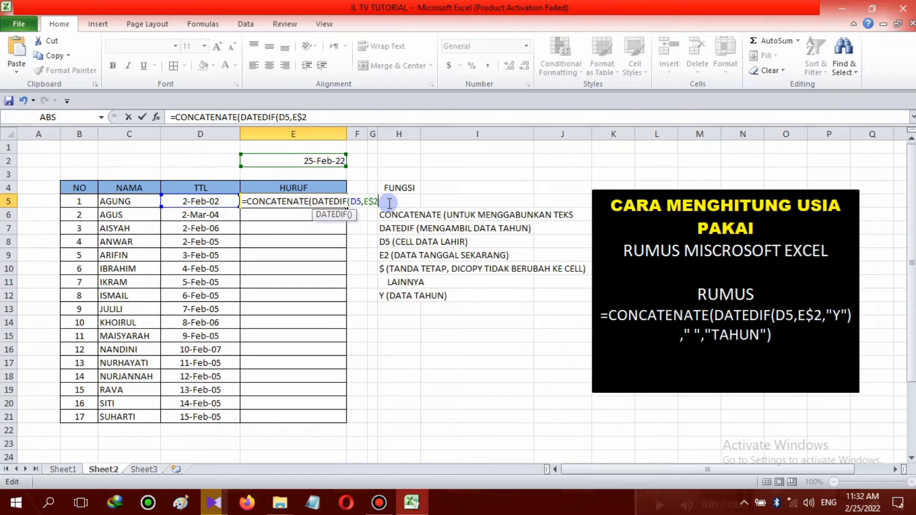
pyautogui.write(',"Y")')
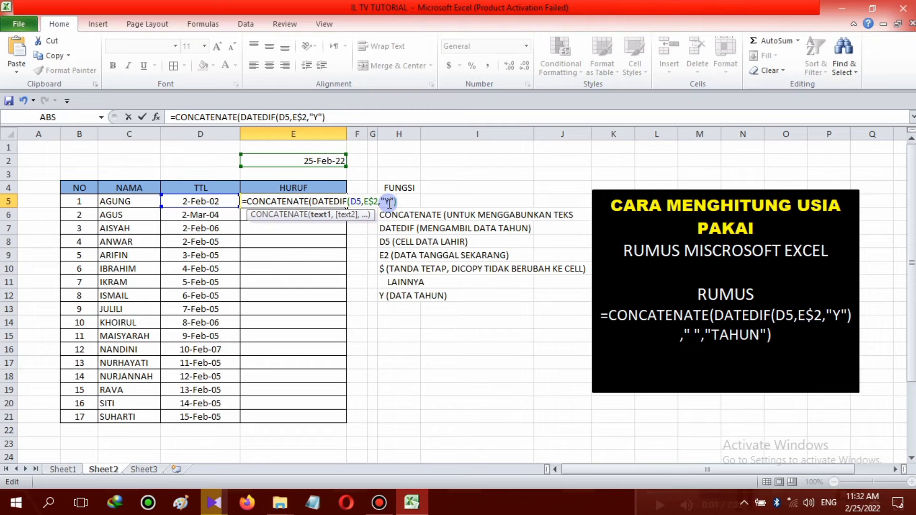
# Complete the E5 formula with the CONCATENATE arguments " " and "TAHUN" plus its closing parenthesis, and fill it down through E21.
pyautogui.write(',')
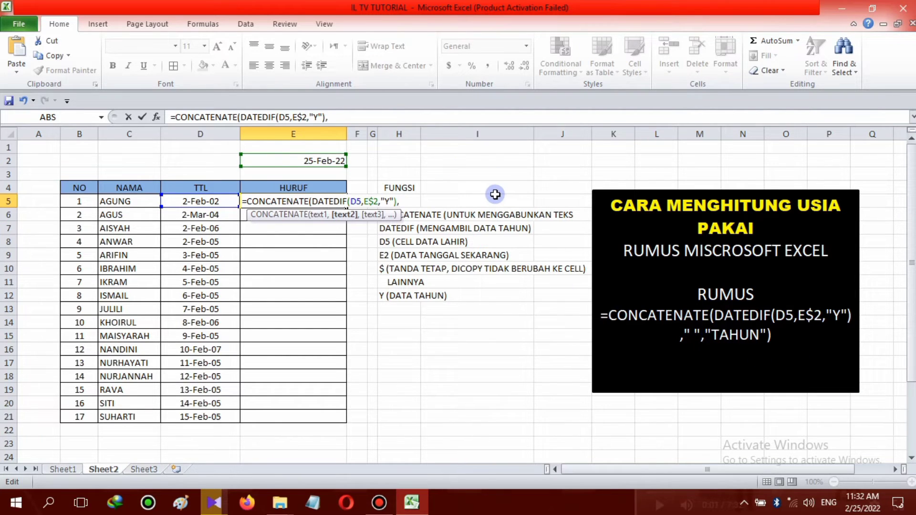
pyautogui.write('" ","')
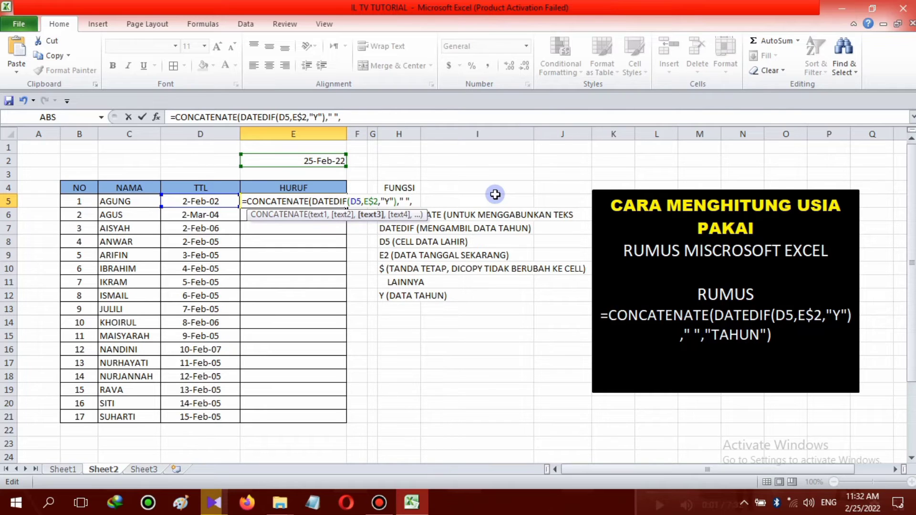
pyautogui.write('TAHUN"')
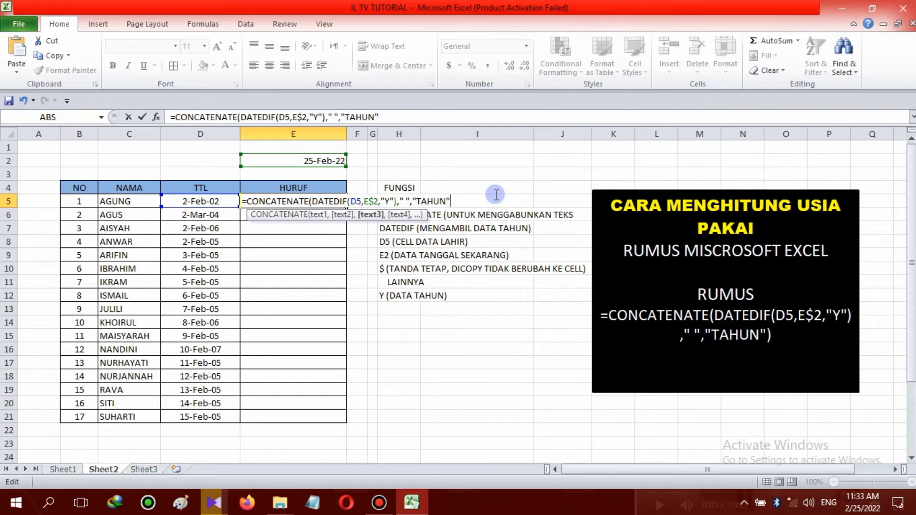
pyautogui.write(')')
pyautogui.press('Return')
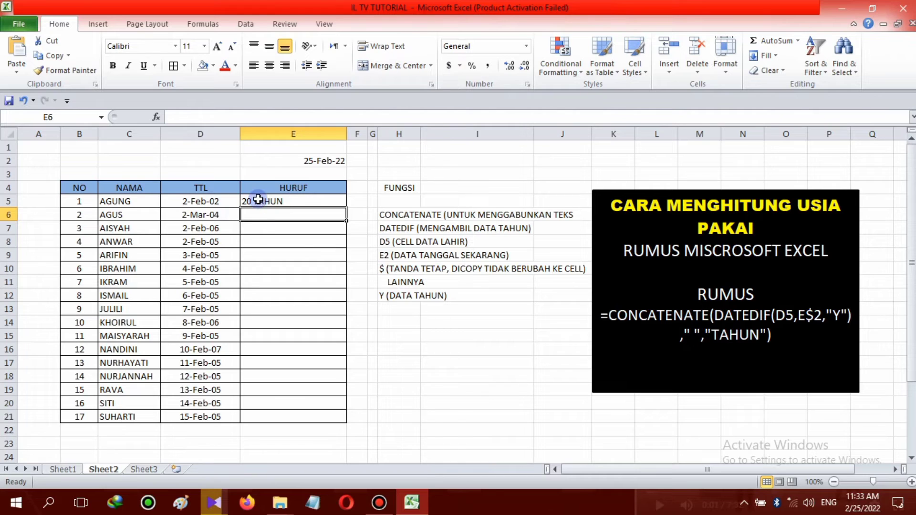
pyautogui.click(295, 200)
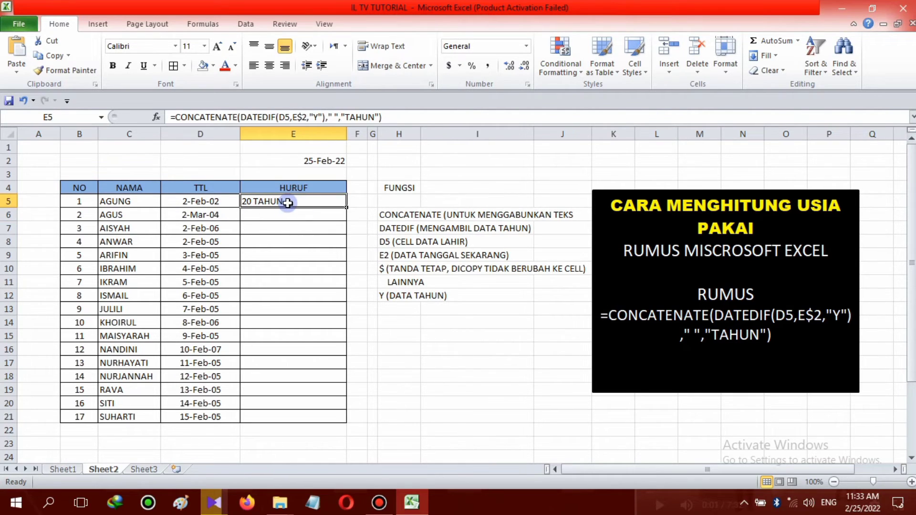
pyautogui.moveTo(347, 207); pyautogui.dragTo(338, 422)
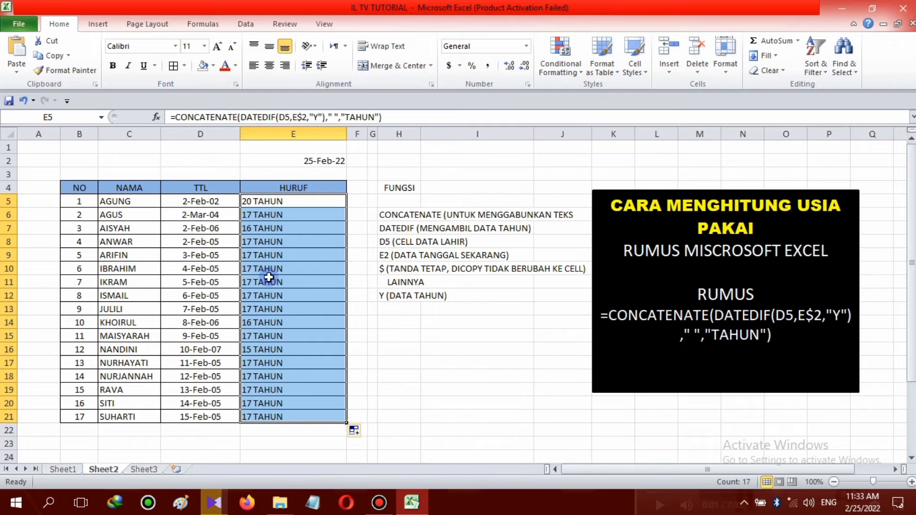
# Change the year of the birth date in D15 of the TTL column to test the age formula.
pyautogui.click(211, 336)
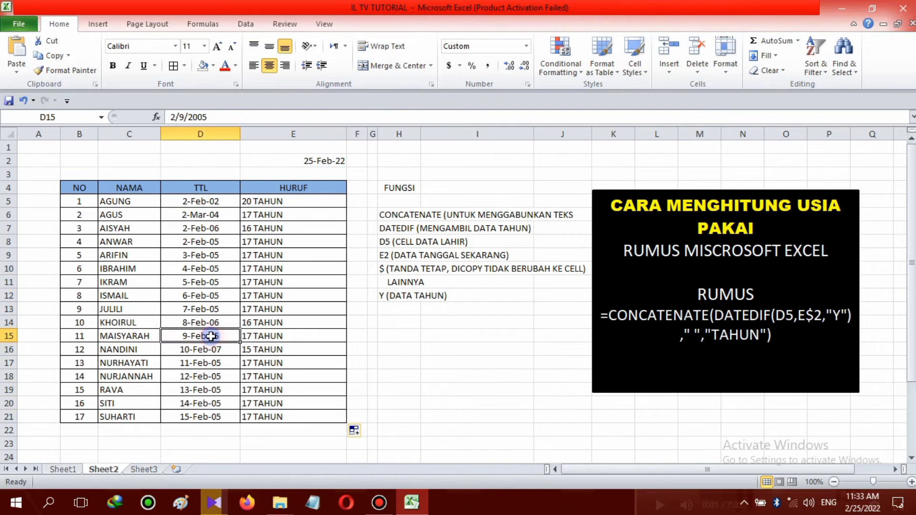
pyautogui.click(213, 117)
pyautogui.press('BackSpace')
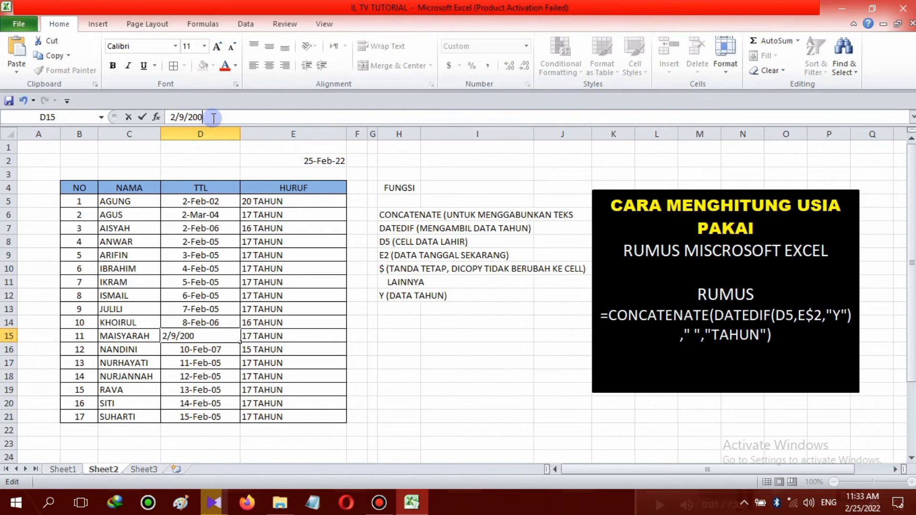
pyautogui.write('8')
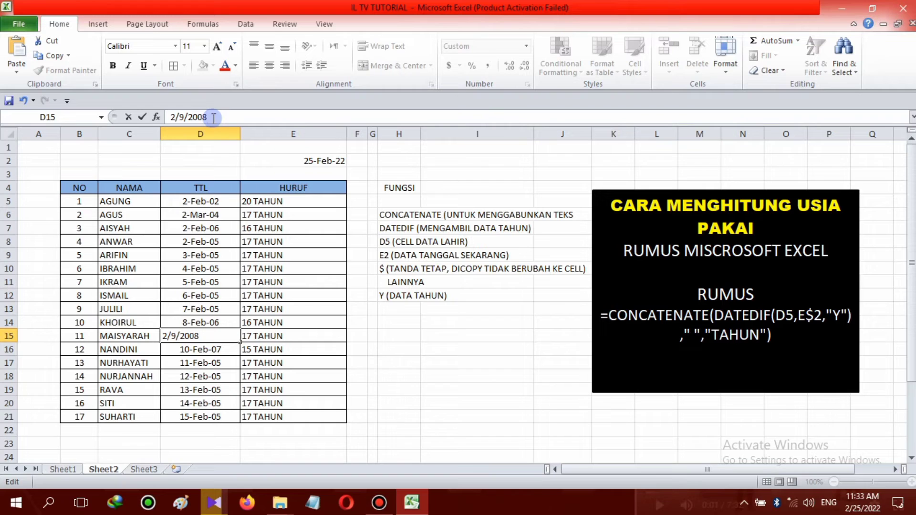
pyautogui.click(212, 363)
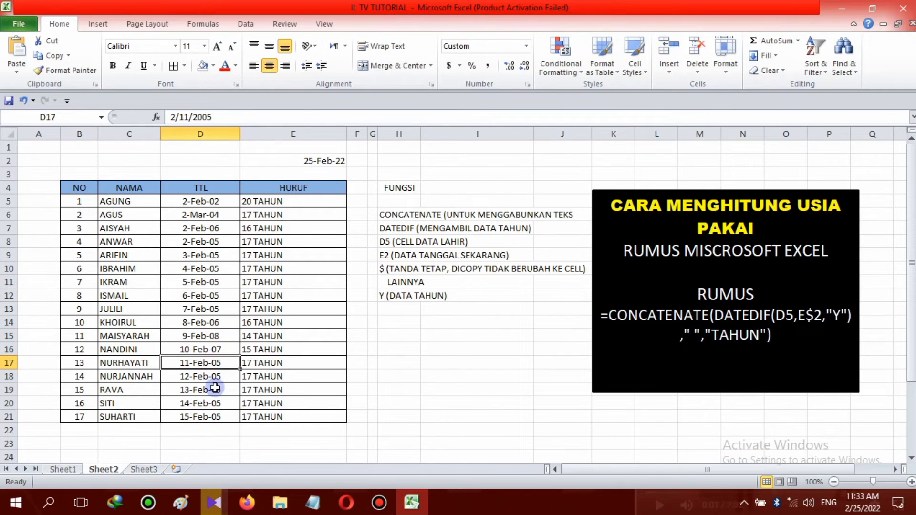
# Replace the month, day and year of the birth date in D18 with a different birth date.
pyautogui.click(212, 377)
pyautogui.click(173, 117)
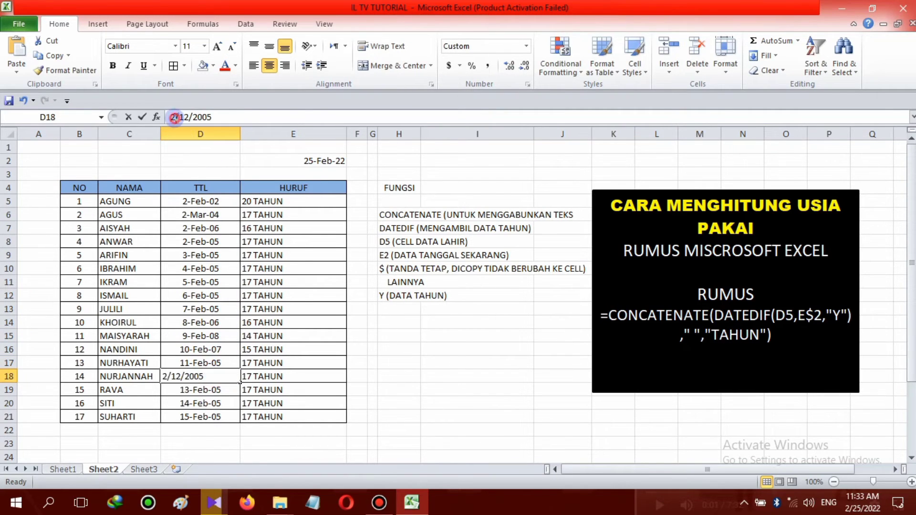
pyautogui.doubleClick(173, 116)
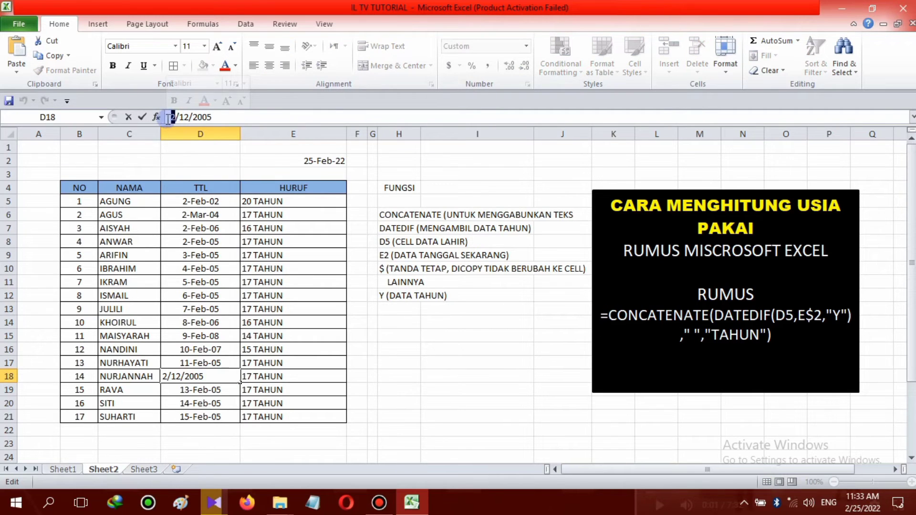
pyautogui.write('3')
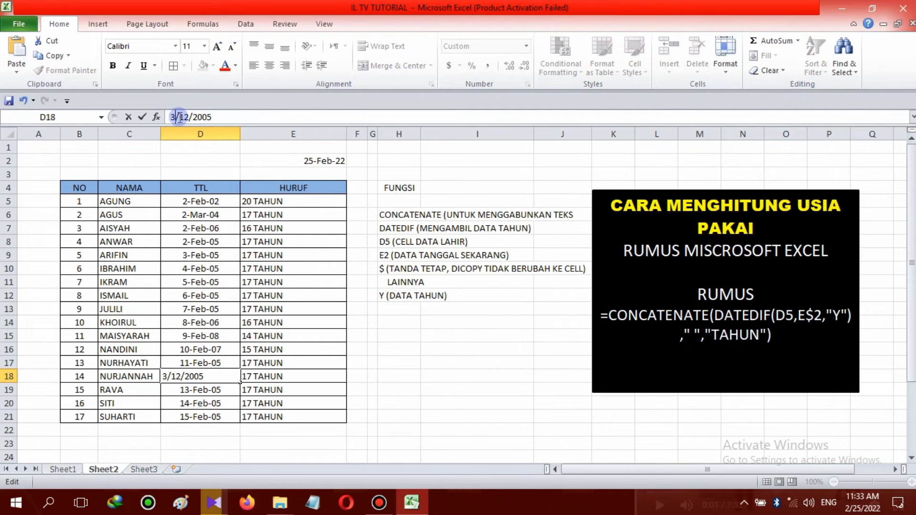
pyautogui.doubleClick(183, 117)
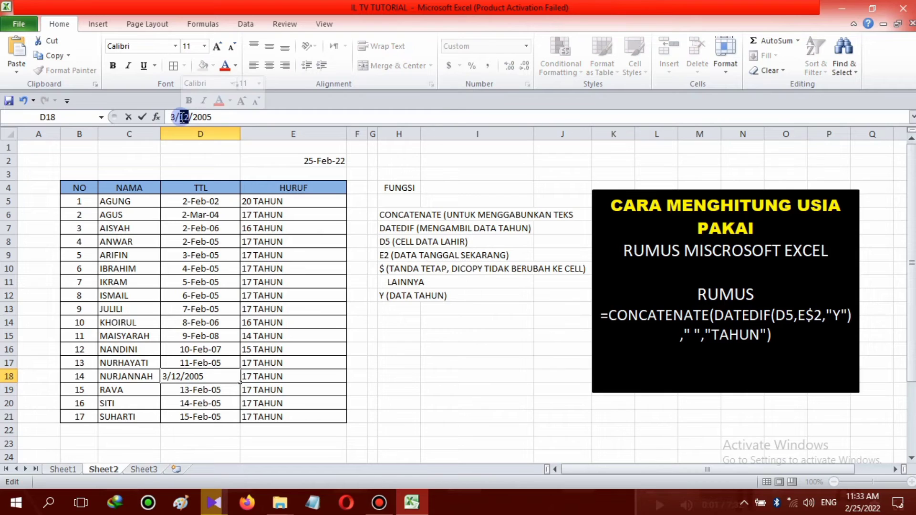
pyautogui.write('21')
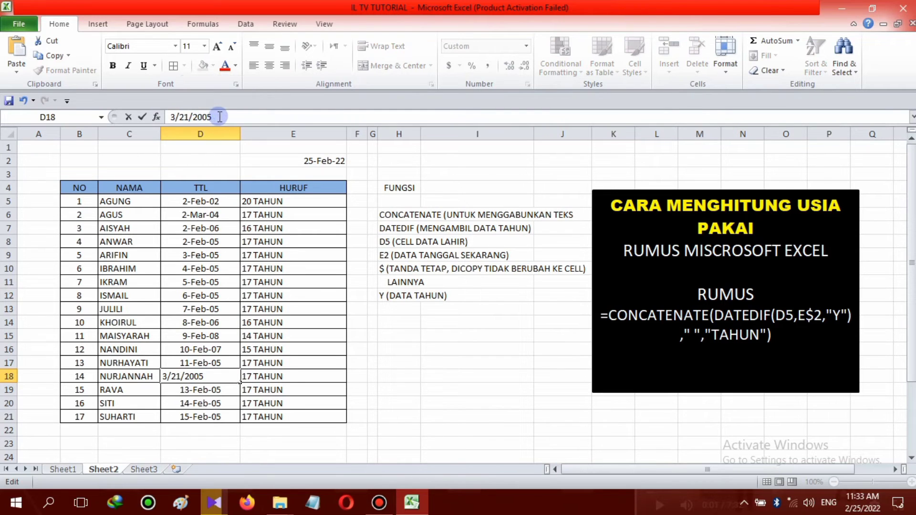
pyautogui.doubleClick(196, 117)
pyautogui.write('1')
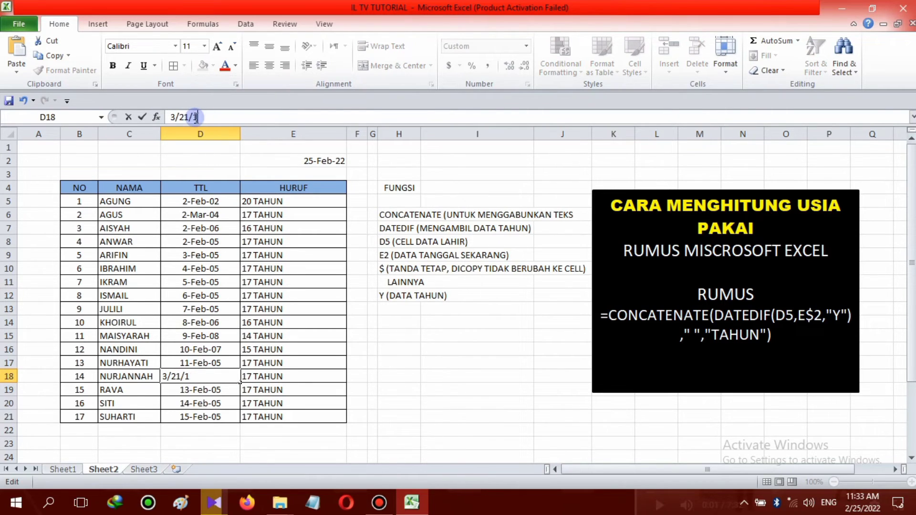
pyautogui.write('986')
pyautogui.click(214, 402)
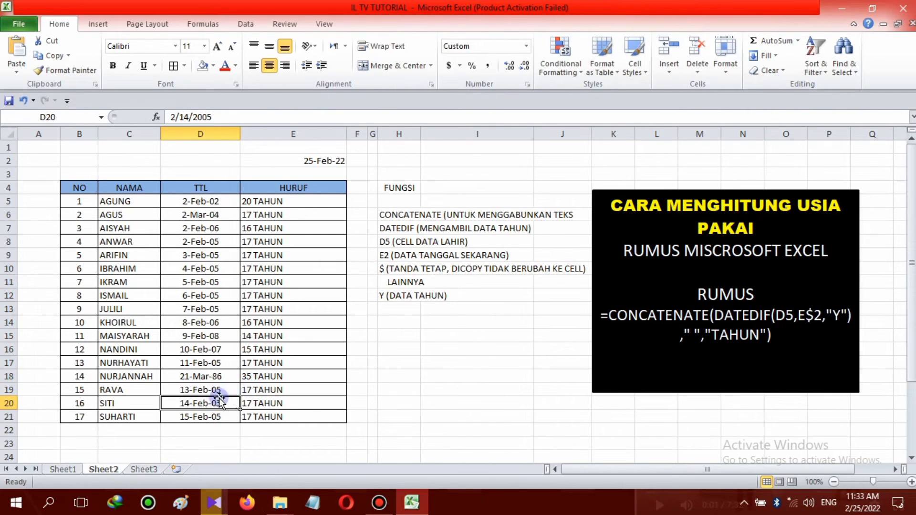
# Replace the month, day and year of the birth date in D10 with a different birth date.
pyautogui.click(193, 269)
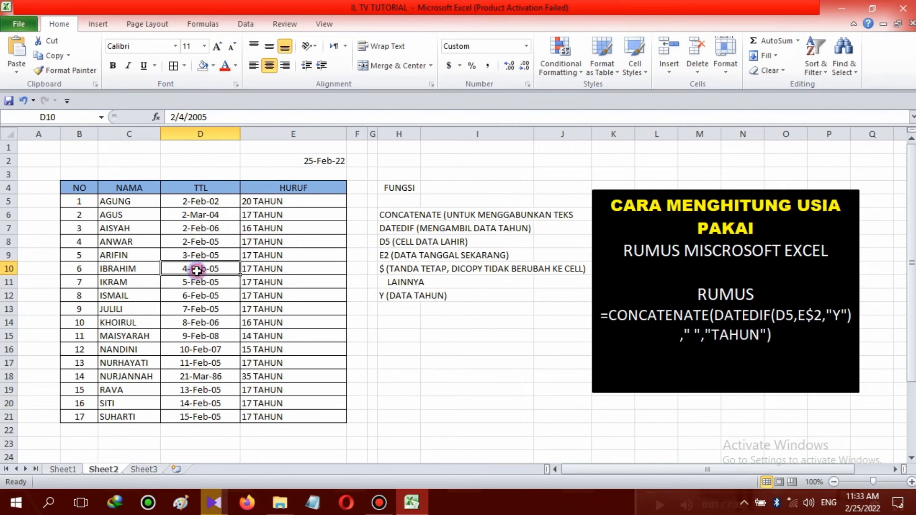
pyautogui.doubleClick(173, 116)
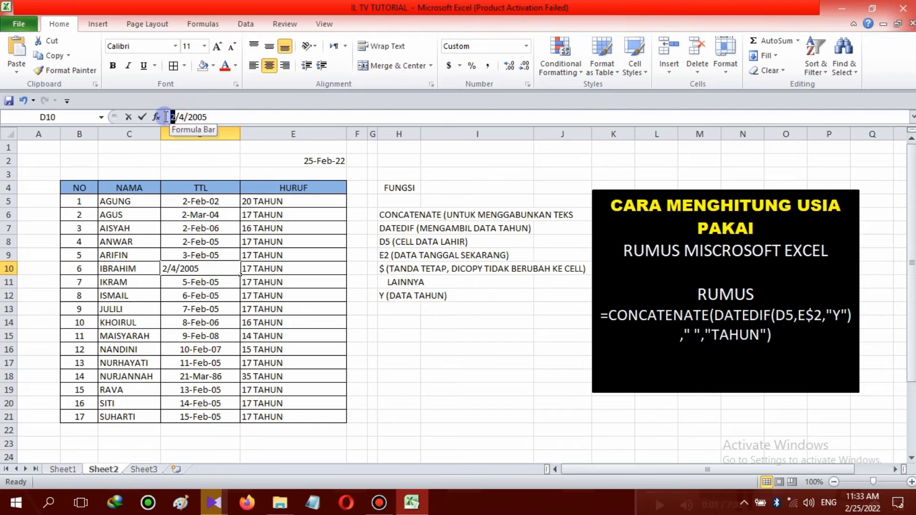
pyautogui.write('6')
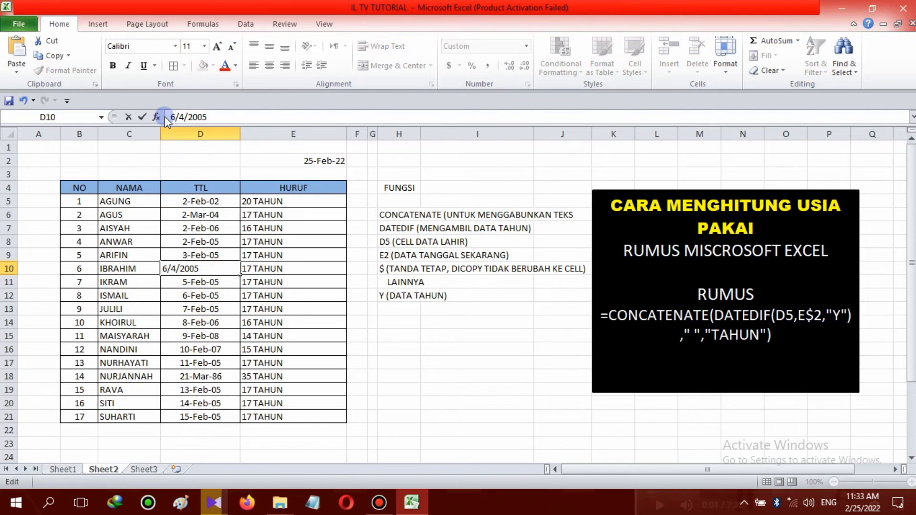
pyautogui.doubleClick(181, 116)
pyautogui.write('8')
pyautogui.doubleClick(198, 117)
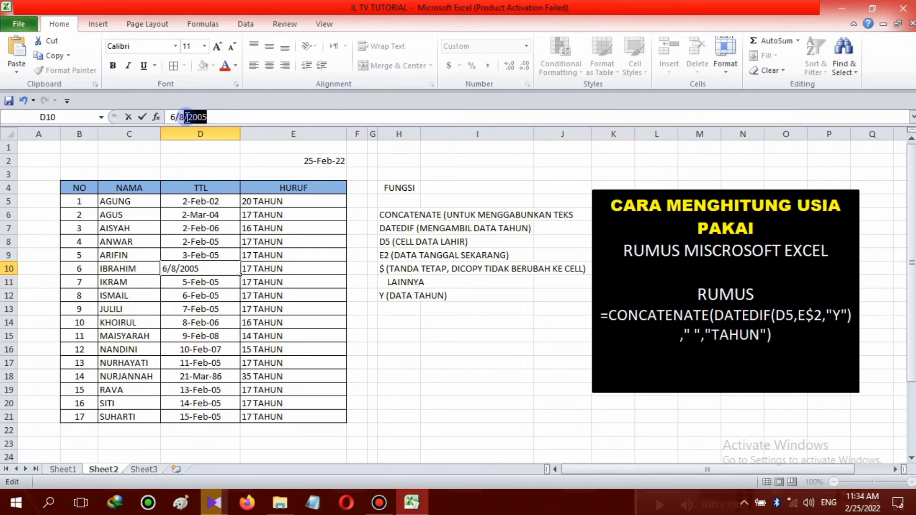
pyautogui.write('1986')
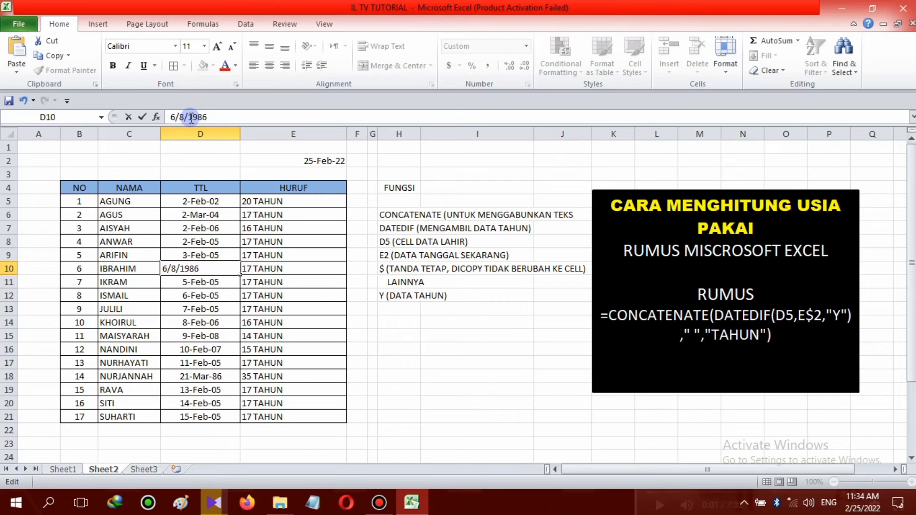
pyautogui.press('Return')
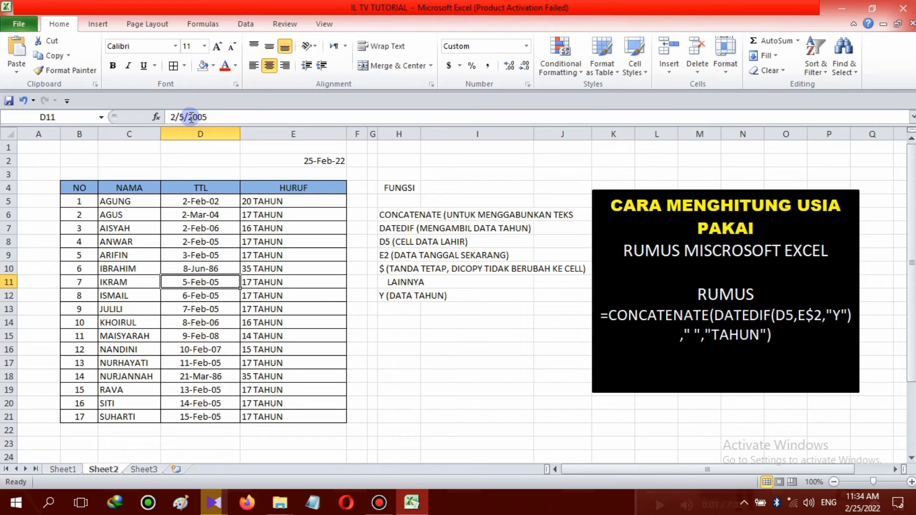
# Review the age formulas in E10 and E5 against the birth dates in column D and the current date in E2.
pyautogui.click(255, 270)
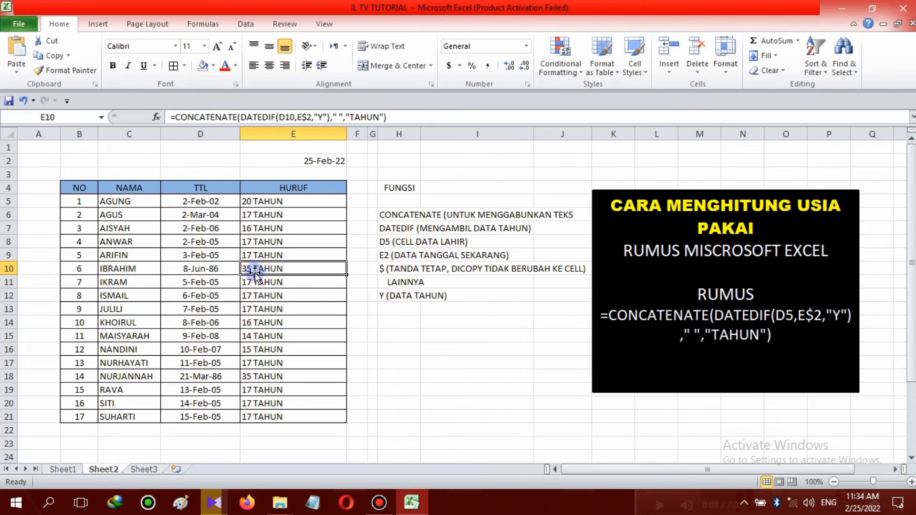
pyautogui.click(393, 375)
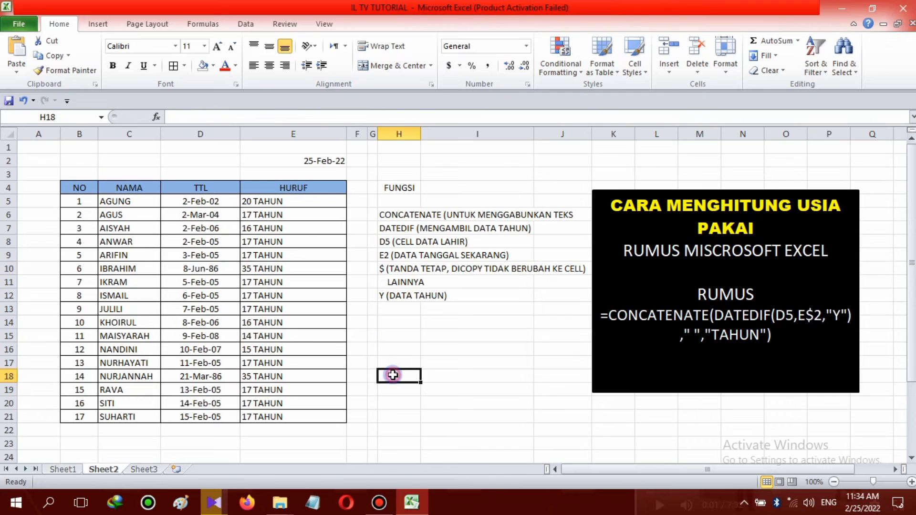
pyautogui.click(206, 228)
pyautogui.click(213, 202)
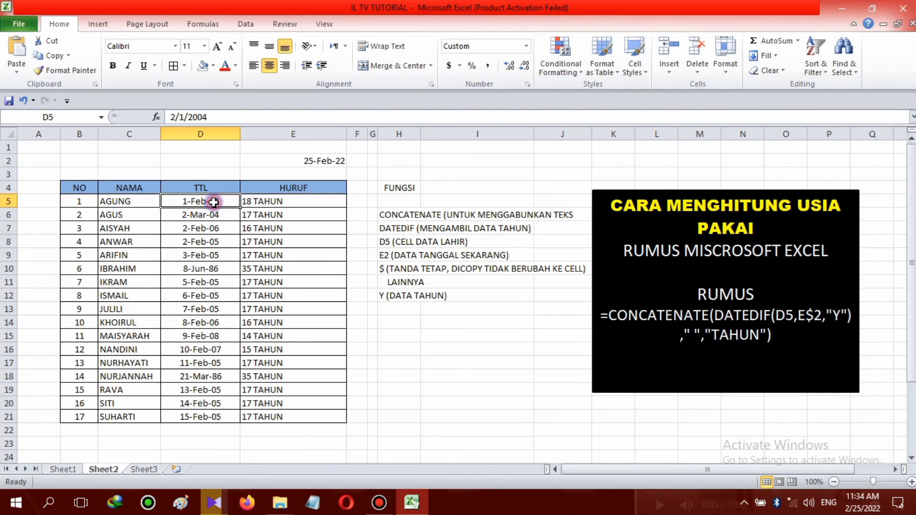
pyautogui.click(212, 419)
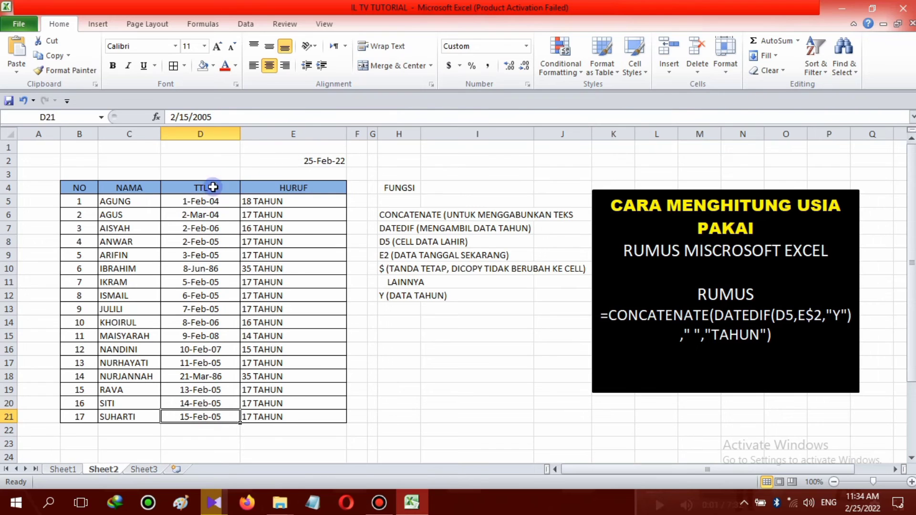
pyautogui.click(292, 160)
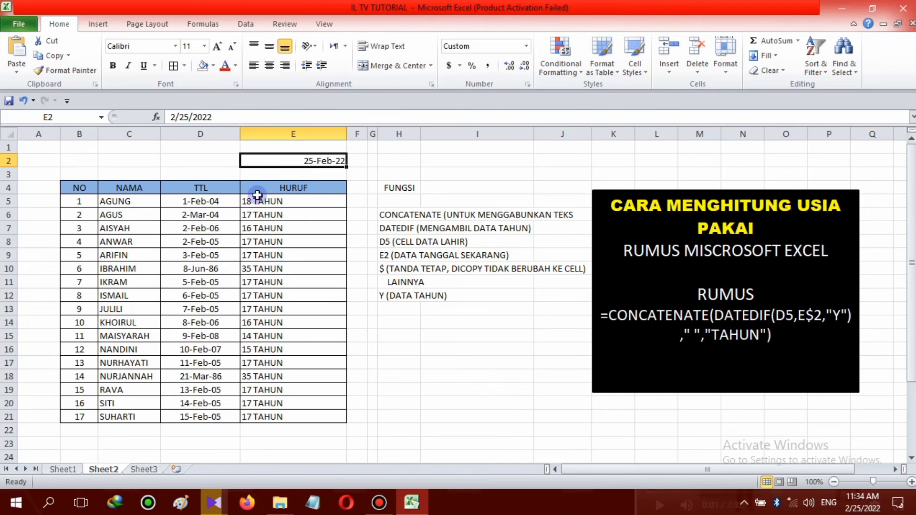
pyautogui.click(296, 203)
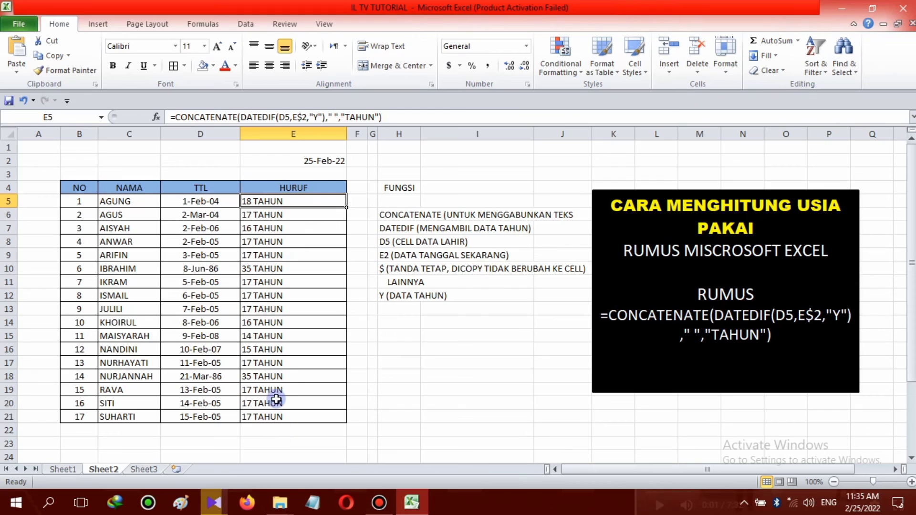
pyautogui.click(452, 413)
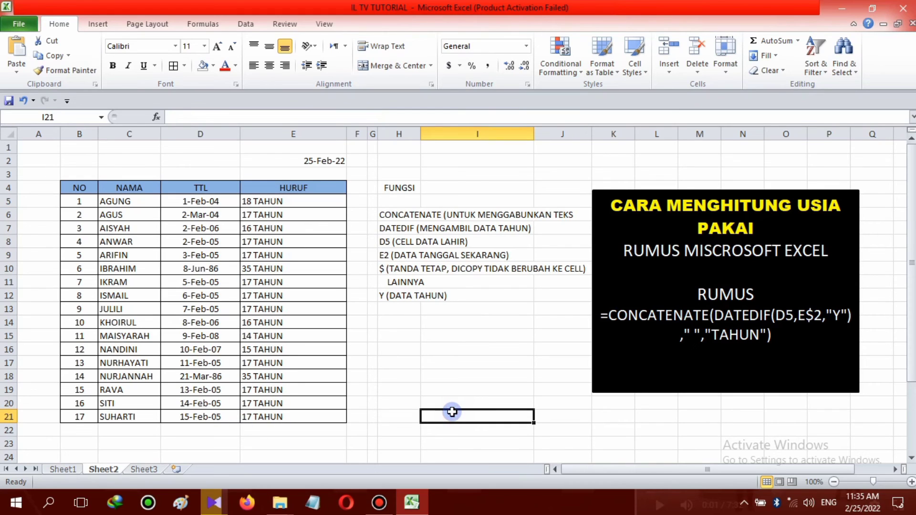